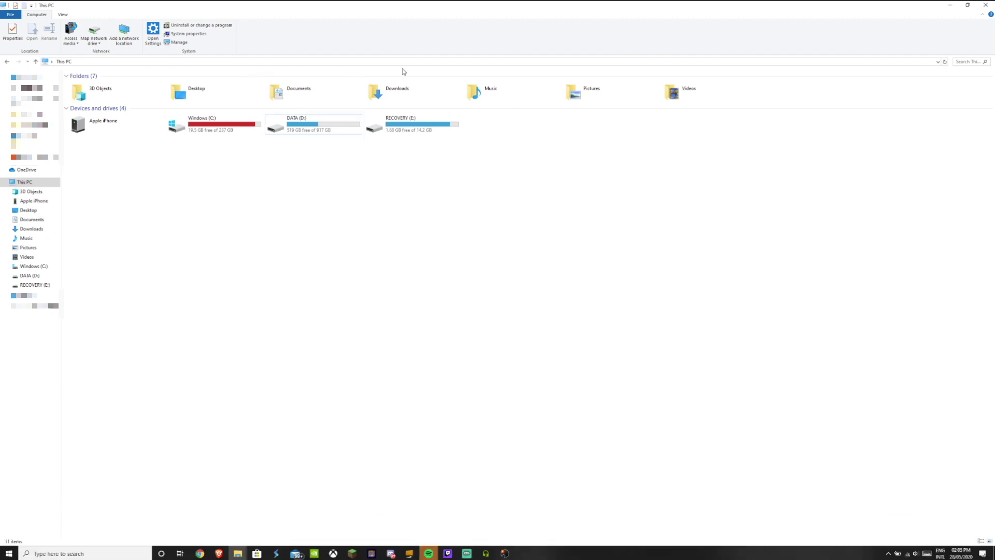
Paste the LocalCache\Local\Dungeons path into the address bar and correct its user name part
left_click(117, 61)
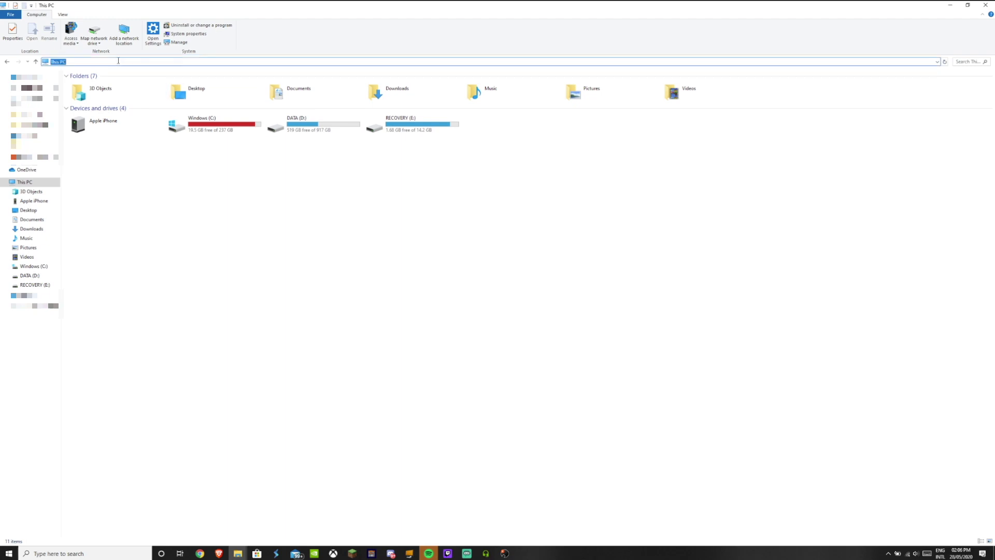
type("C:\\Users\\user\\AppData\\Local\\Packages\\Microsoft.Lovika_8wekyb3d8bbwe\\LocalCache\\Local\\Dungeons")
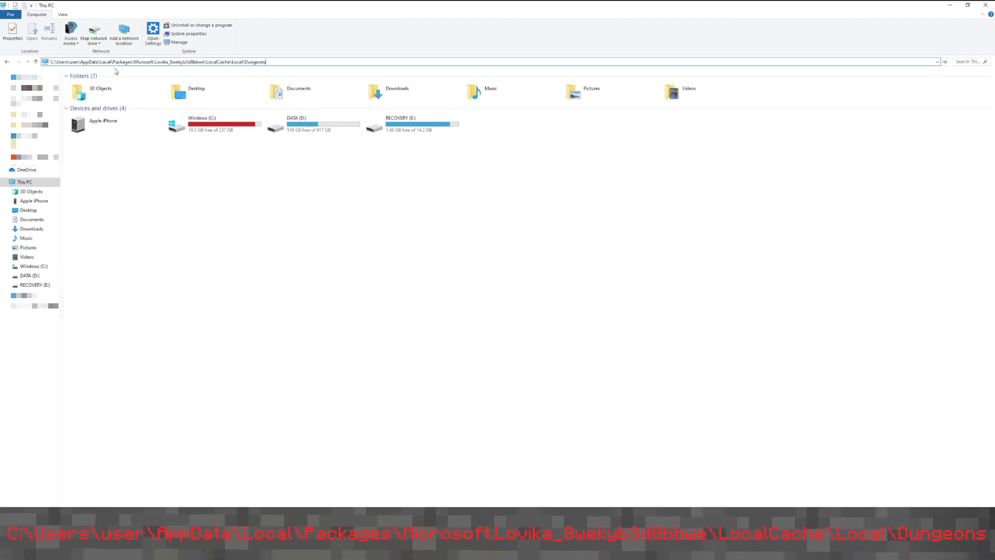
double_click(75, 62)
type("user")
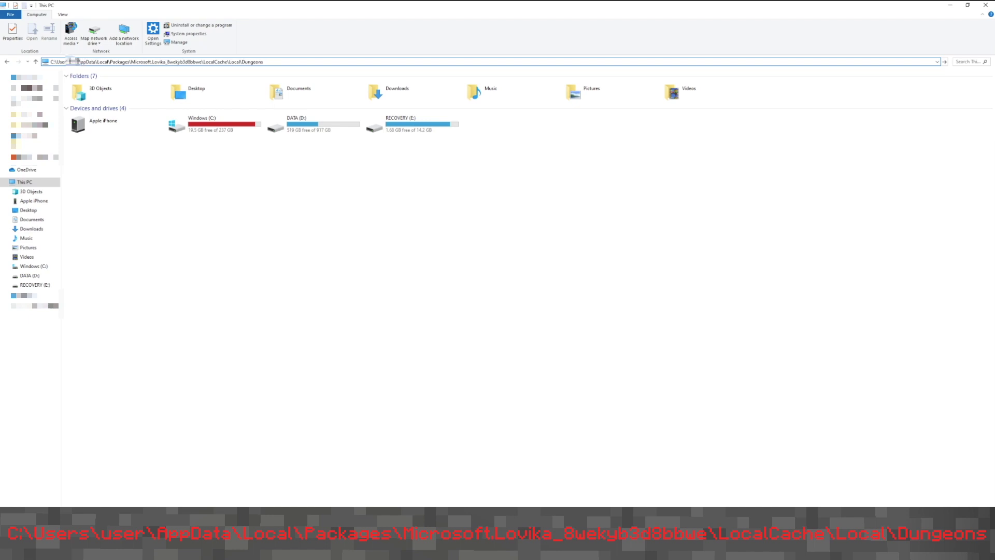
key("Return")
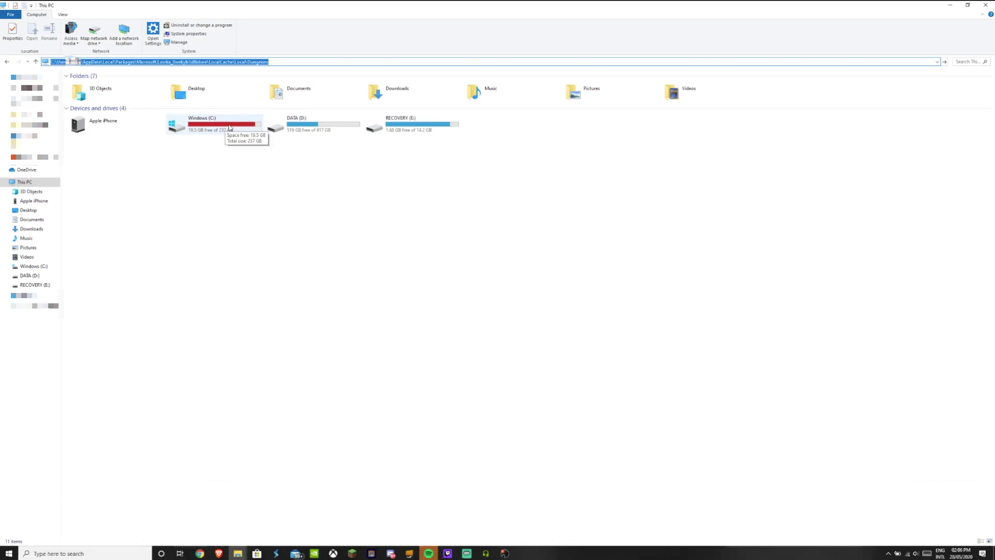
Browse from Windows (C:) into Users and select your personal account folder
double_click(214, 124)
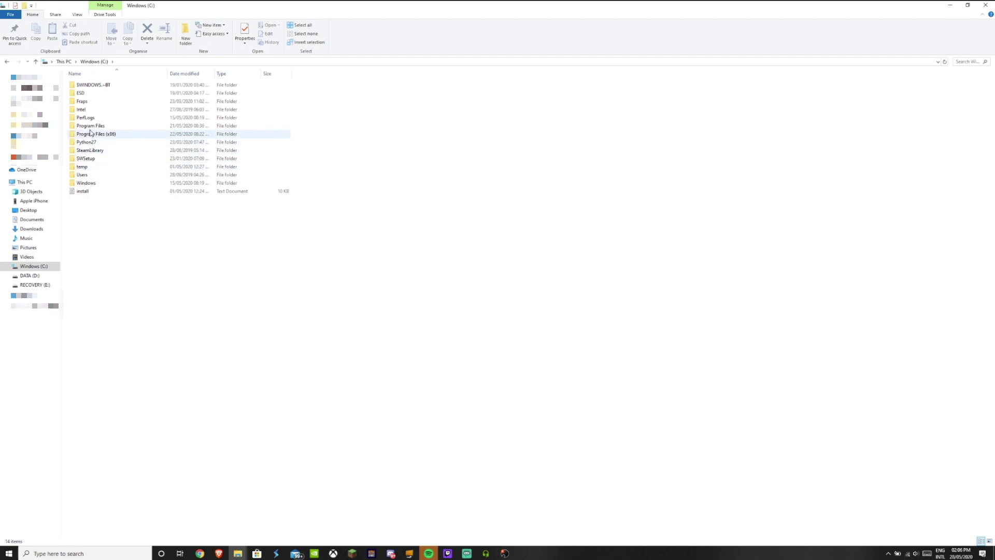
double_click(83, 175)
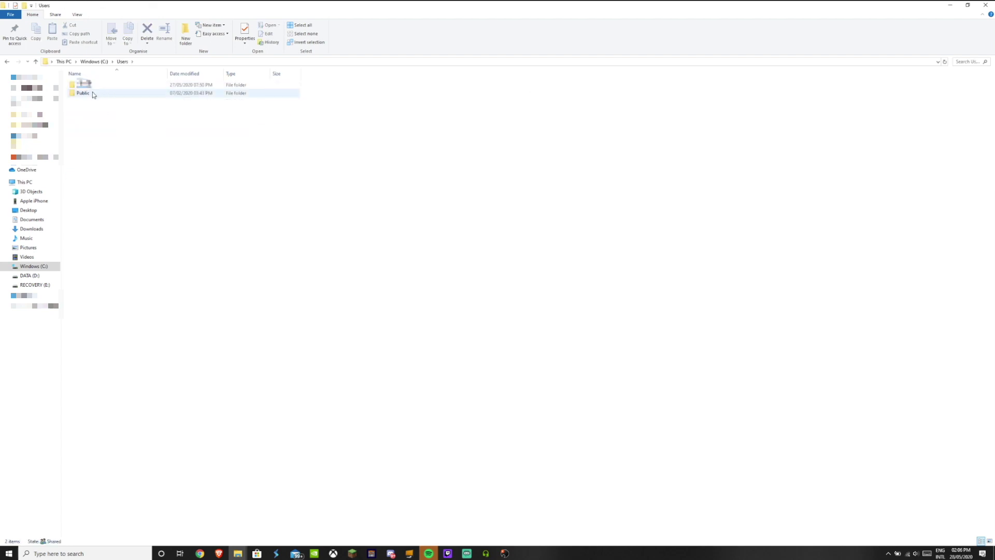
left_click(92, 85)
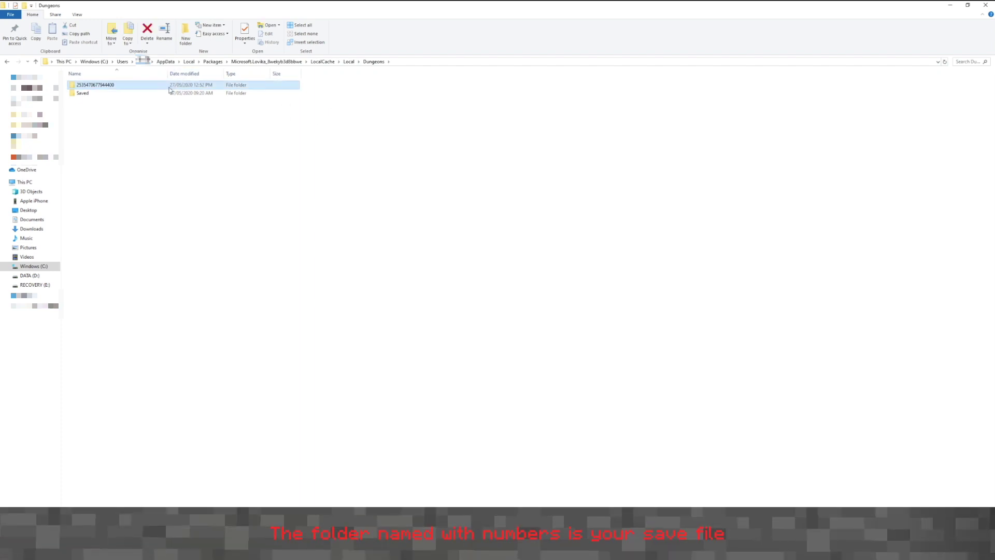
left_click(125, 84)
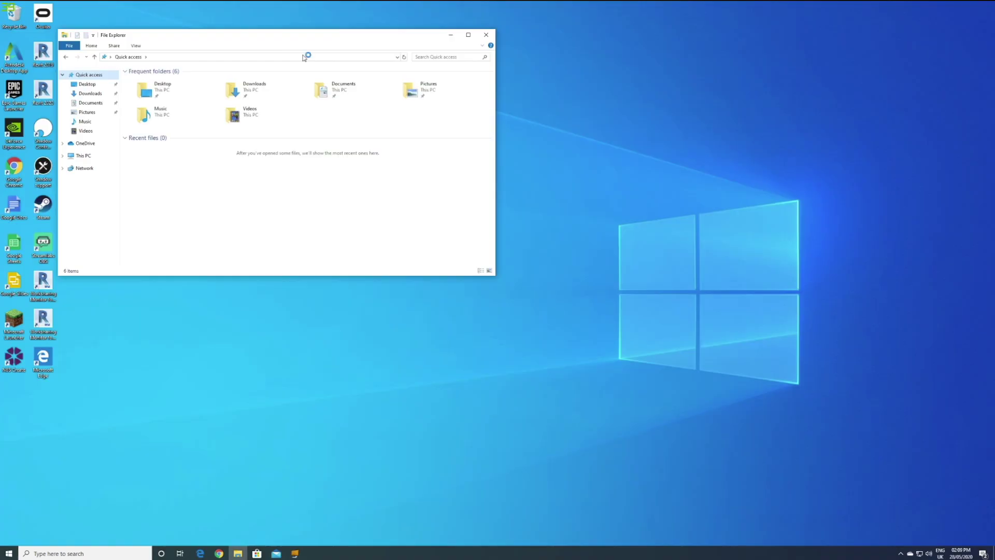
left_click(298, 55)
key("ctrl+v")
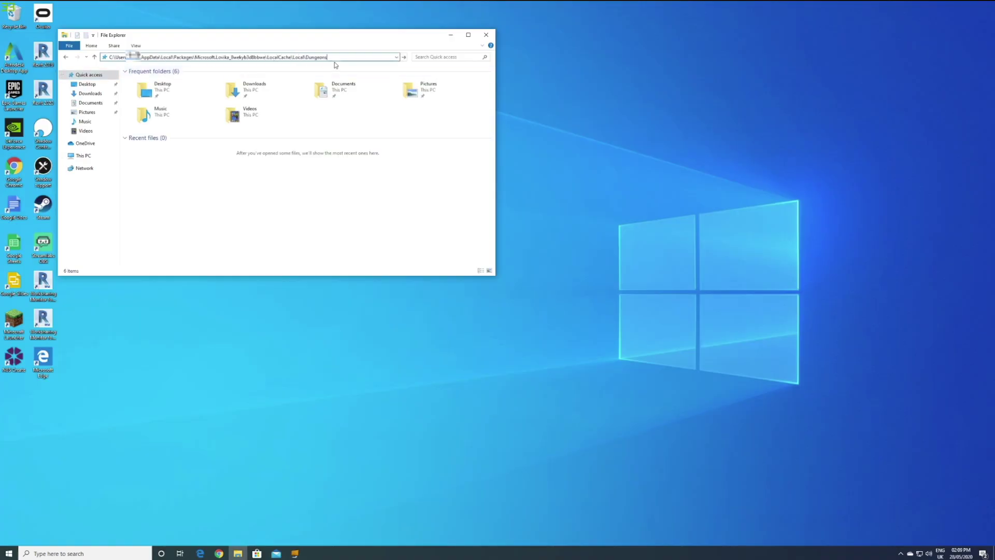
key("Return")
double_click(265, 35)
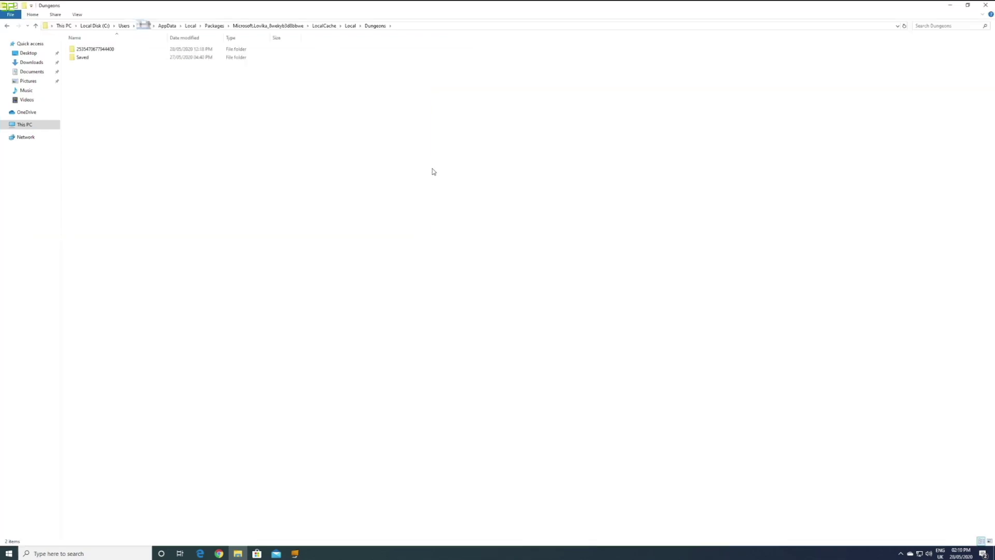